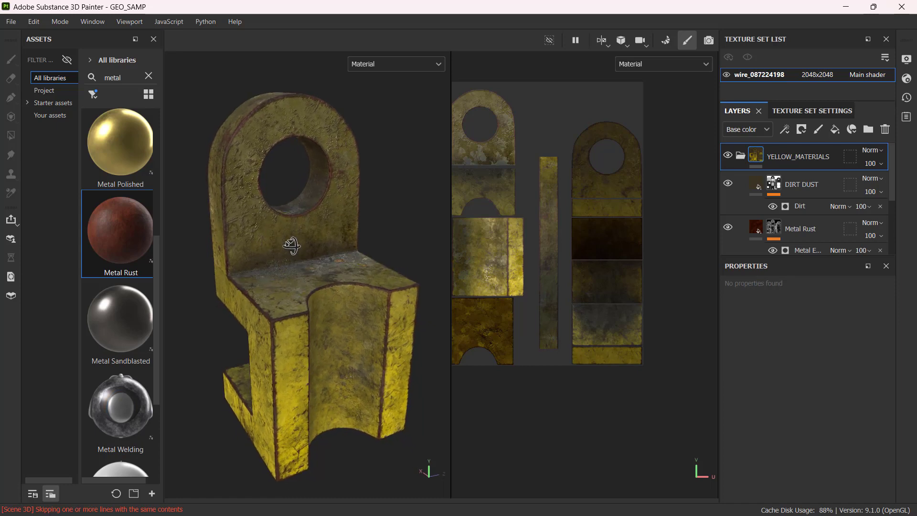
Step: Collapse the YELLOW_MATERIALS folder in the layer stack and duplicate it
left_click(741, 156)
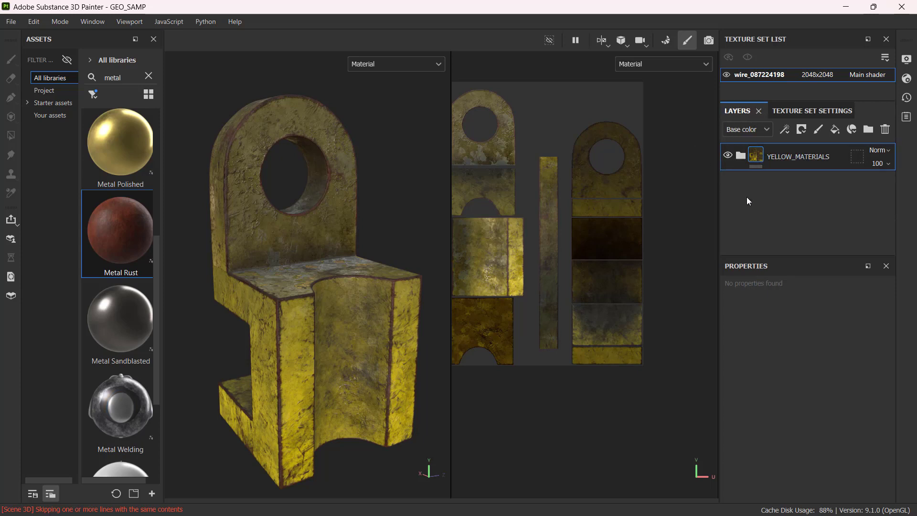
left_click(740, 156)
scroll(808, 206, "down", 3)
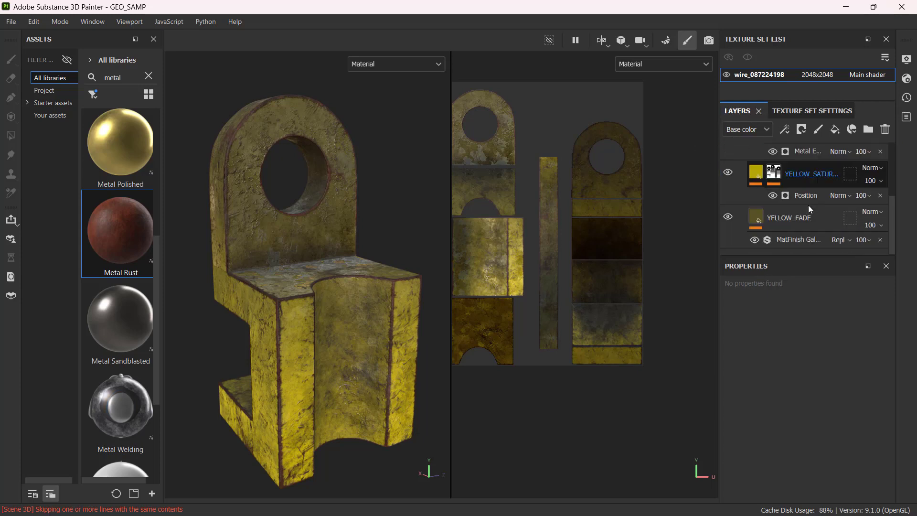
scroll(809, 206, "up", 3)
left_click(741, 159)
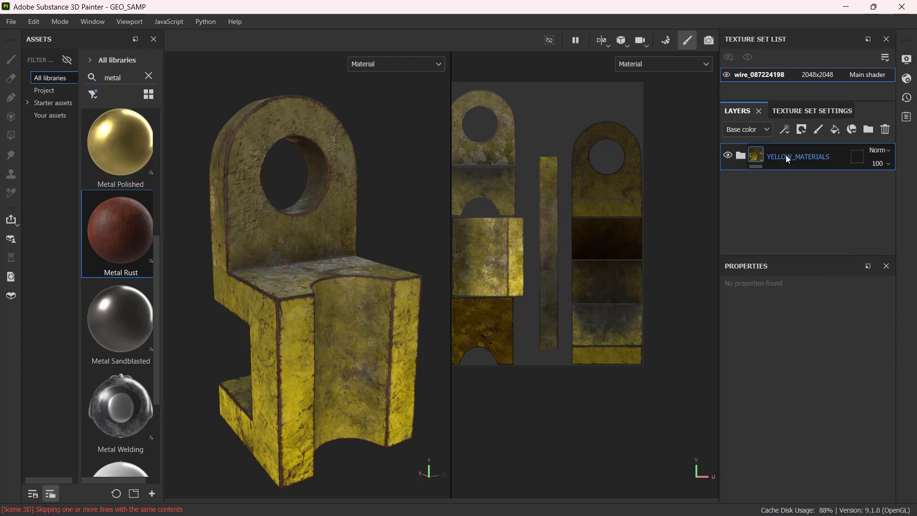
right_click(743, 160)
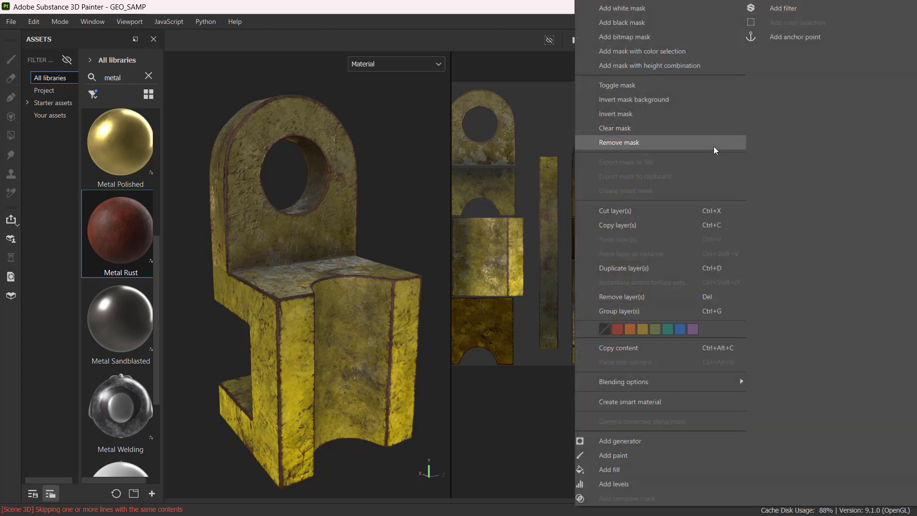
left_click(652, 265)
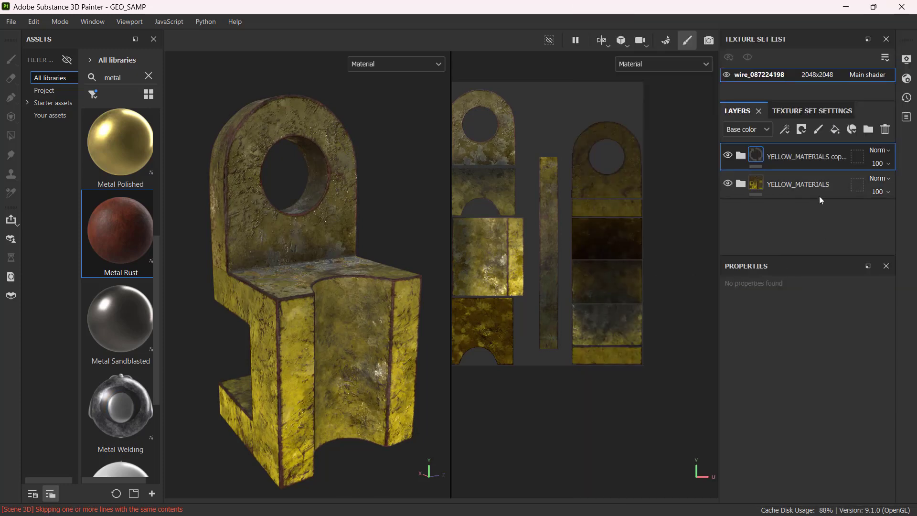
Step: Rename the duplicated materials folder as BLUE_MATERIALS
double_click(798, 157)
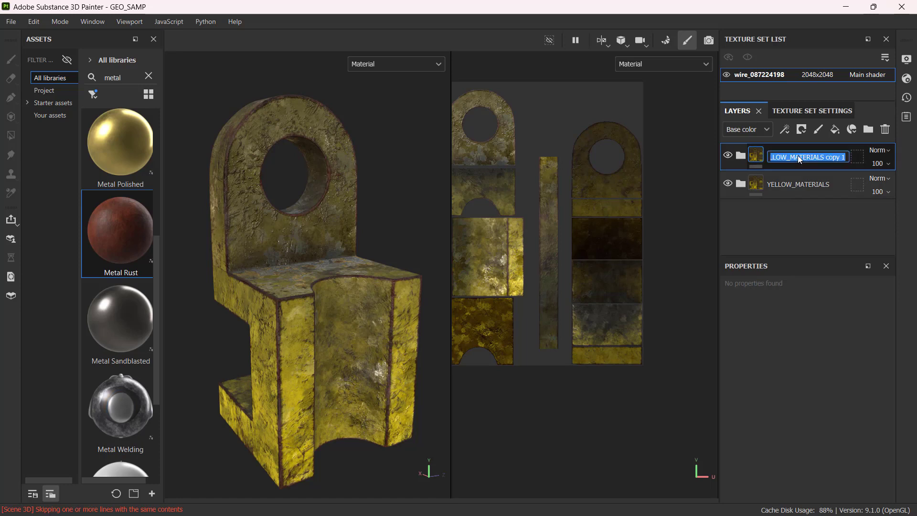
key("End")
key("shift+Left")
key("shift+Left")
key("shift+Left")
key("shift+Left")
key("shift+Left")
key("shift+Left")
key("BackSpace")
key("BackSpace")
type("B")
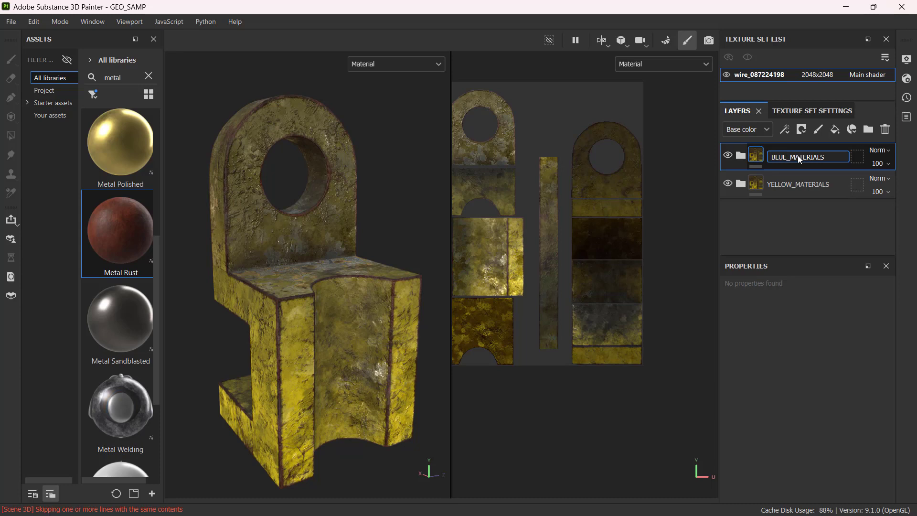
key("Return")
left_click(798, 156)
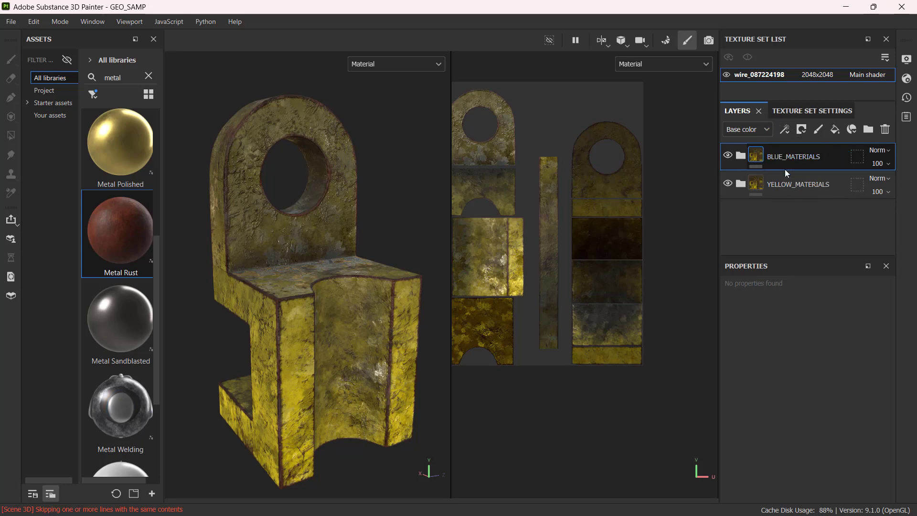
Step: Set the base color of the saturated yellow fill layer inside BLUE_MATERIALS to blue 0404B7
left_click(741, 156)
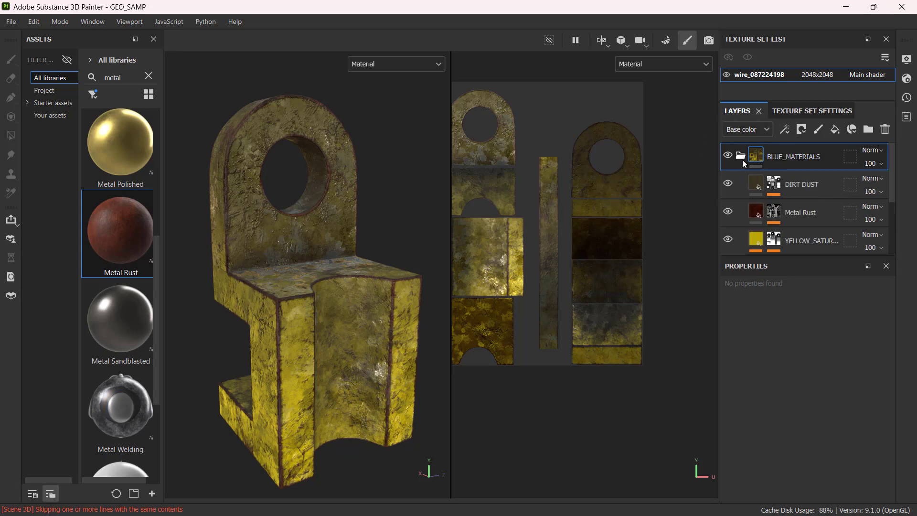
scroll(758, 201, "down", 2)
scroll(758, 201, "down", 1)
key("ctrl")
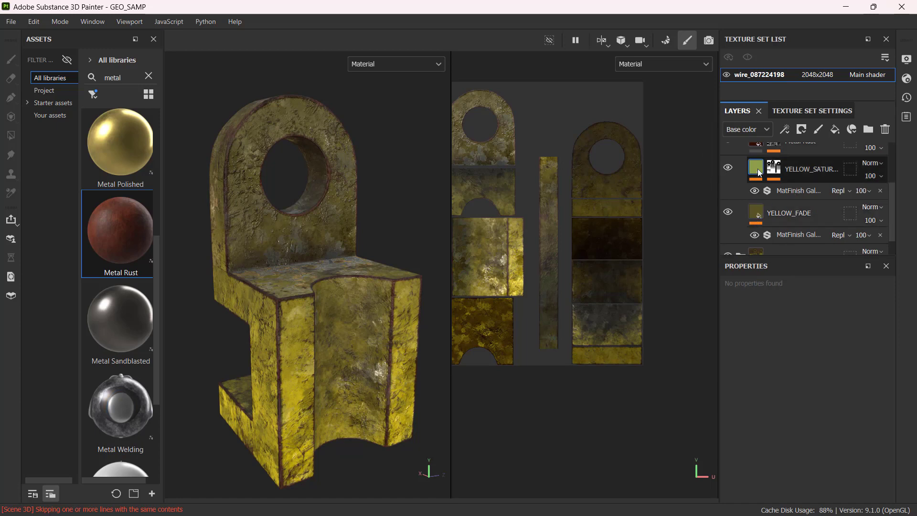
key("ctrl")
key("ctrl")
left_click(760, 173)
key("ctrl")
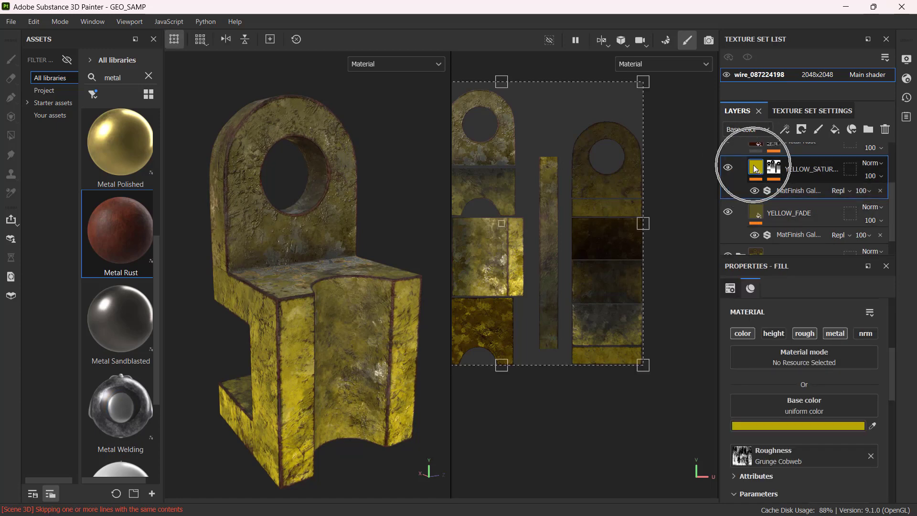
left_click(787, 426)
left_click(800, 364)
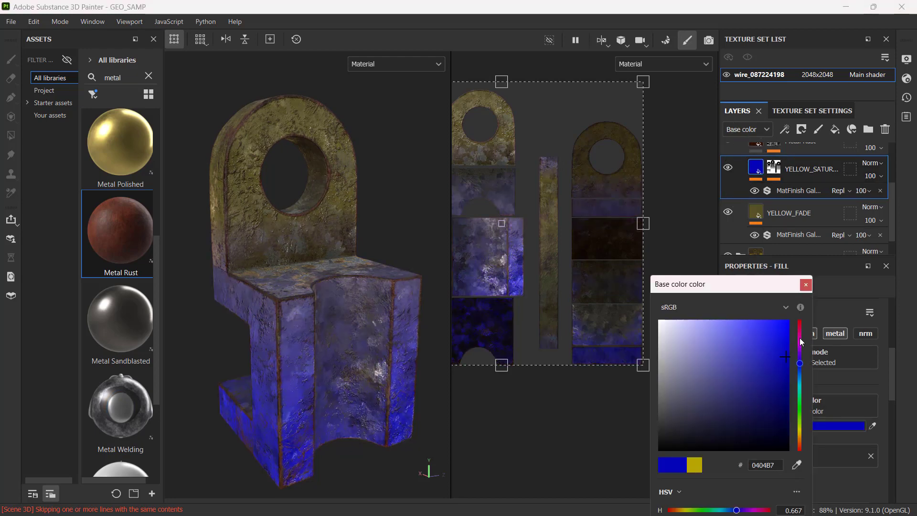
left_click(806, 284)
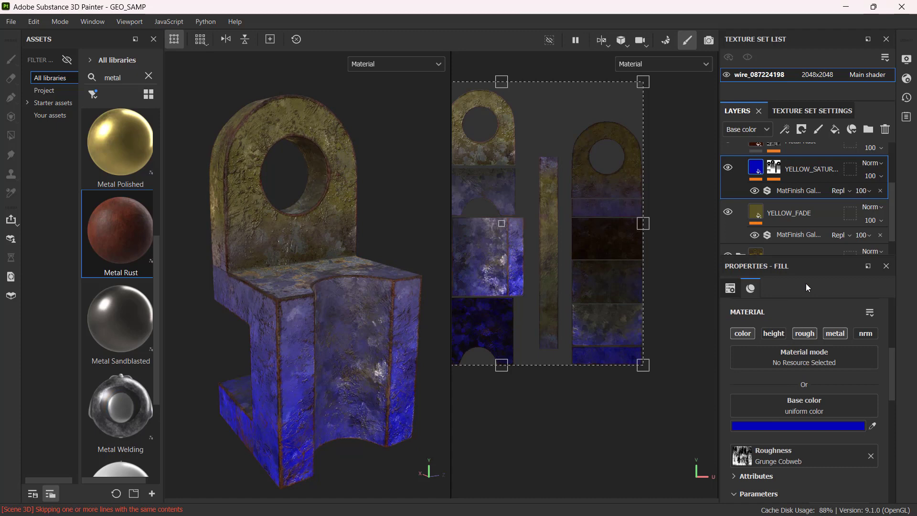
Step: Set the base color of BLUE_MATERIALS' YELLOW_FADE layer to dark blue 232457 and collapse the folder
left_click(758, 218)
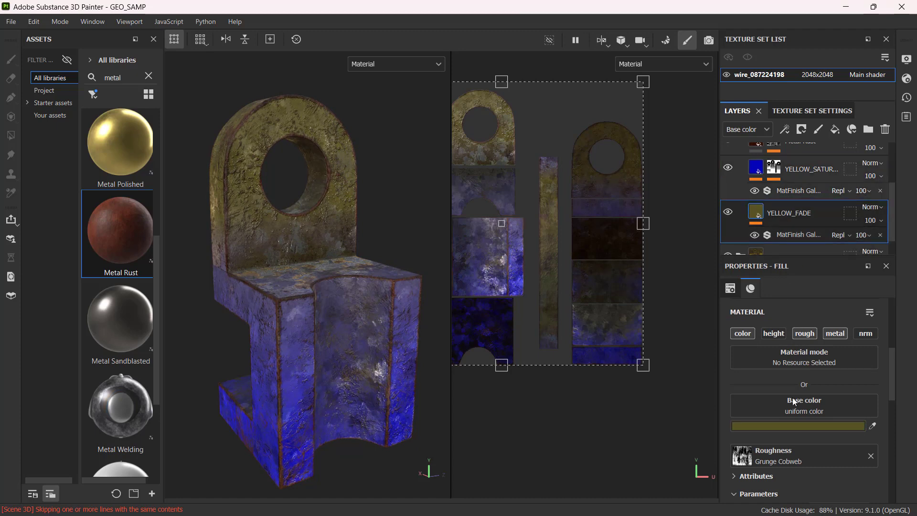
left_click(770, 427)
left_click(800, 364)
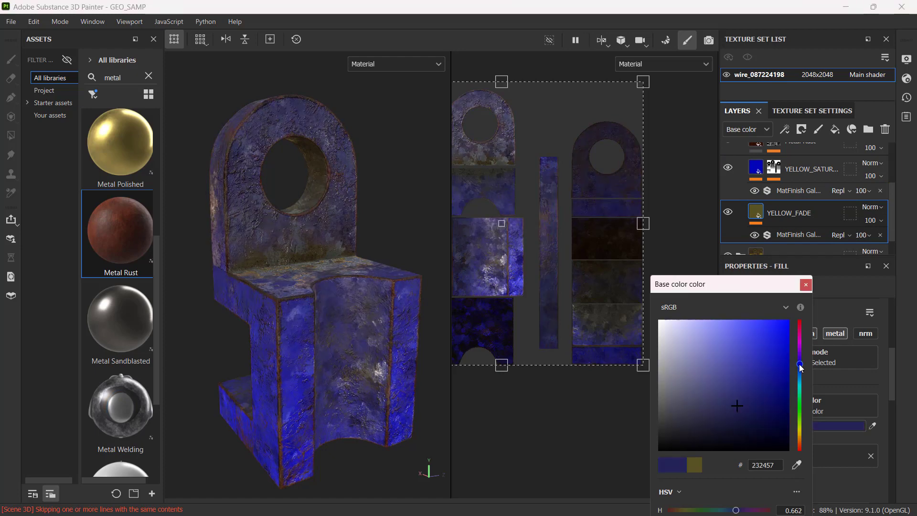
left_click(805, 285)
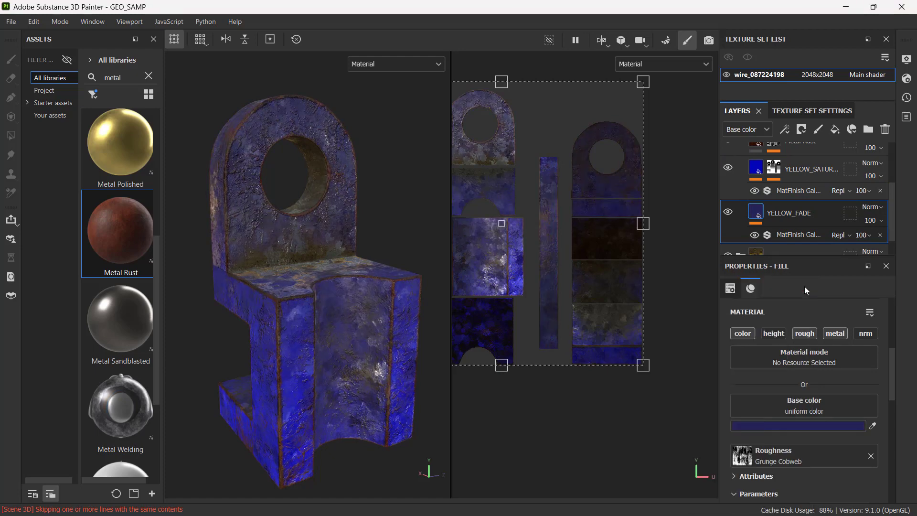
scroll(774, 205, "up", 3)
left_click(754, 159)
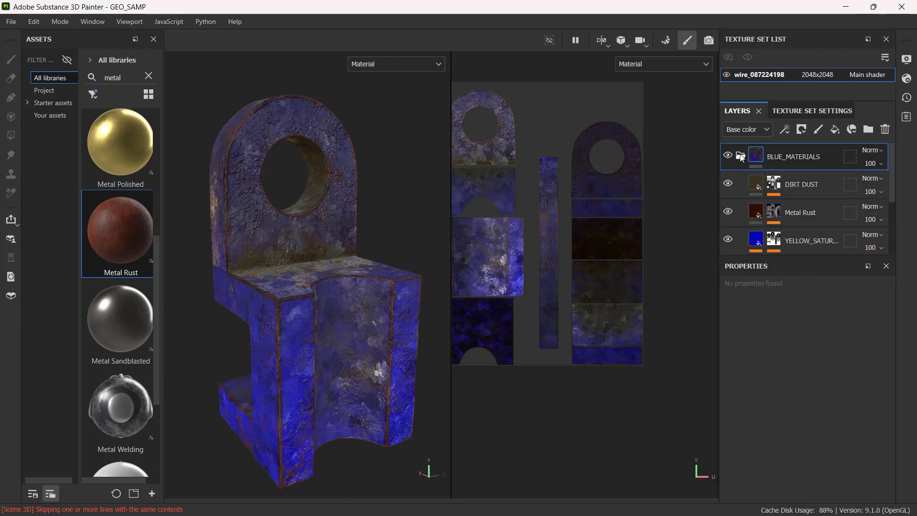
left_click(741, 157)
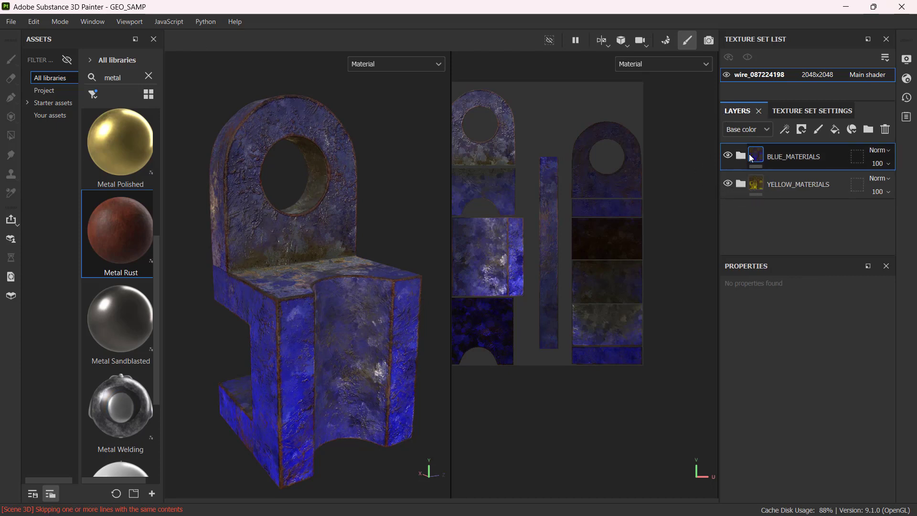
left_click(762, 159)
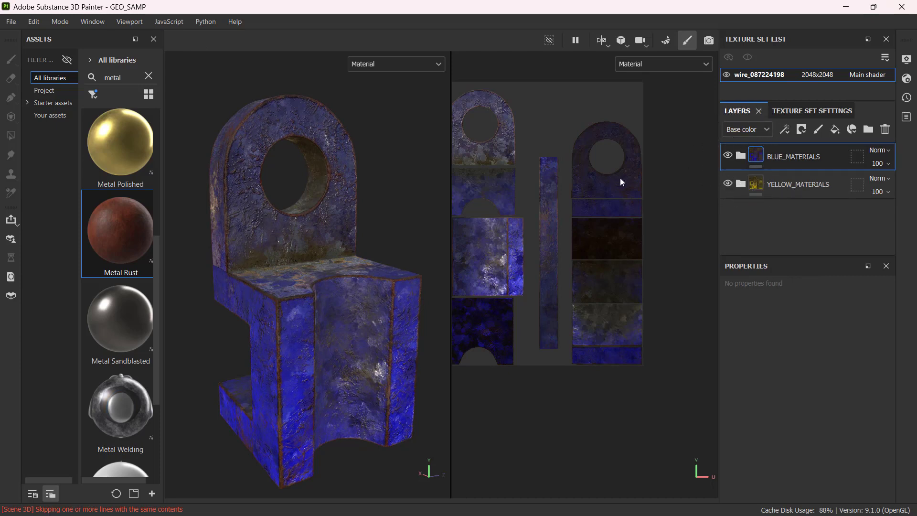
Step: Toggle the visibility of the BLUE_MATERIALS folder to compare the blue and yellow versions of the model
left_click(728, 156)
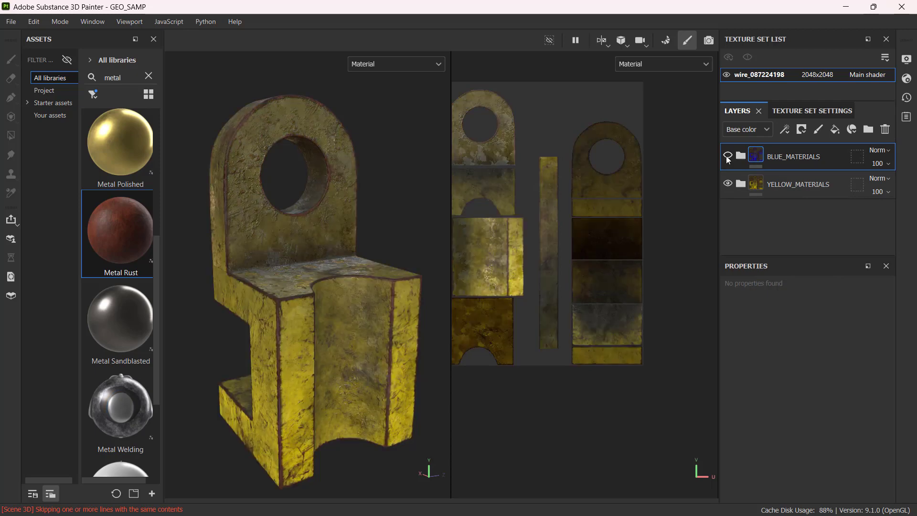
left_click(727, 157)
left_click(727, 156)
left_click(727, 156)
middle_click_drag(537, 222, 615, 229)
scroll(614, 228, "down", 2)
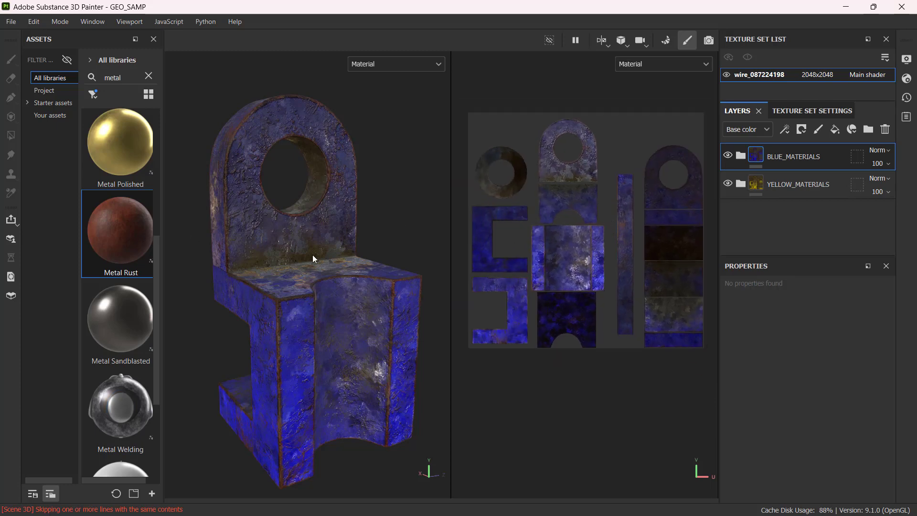
Step: Add a black mask to the BLUE_MATERIALS folder
left_click(761, 158)
left_click(760, 157)
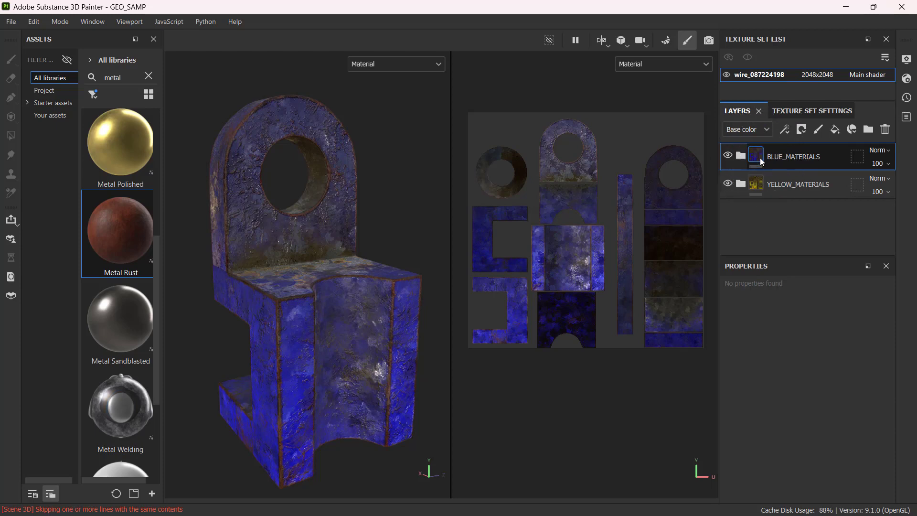
left_click(801, 129)
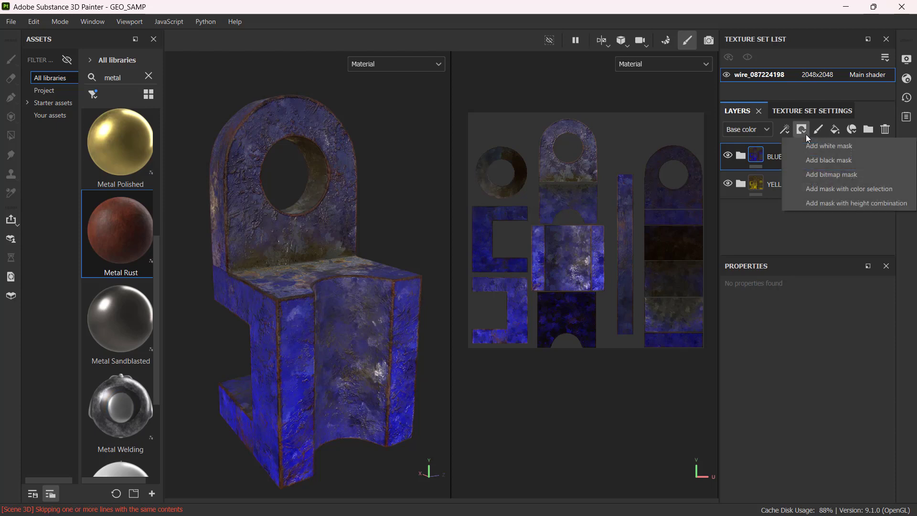
left_click(814, 159)
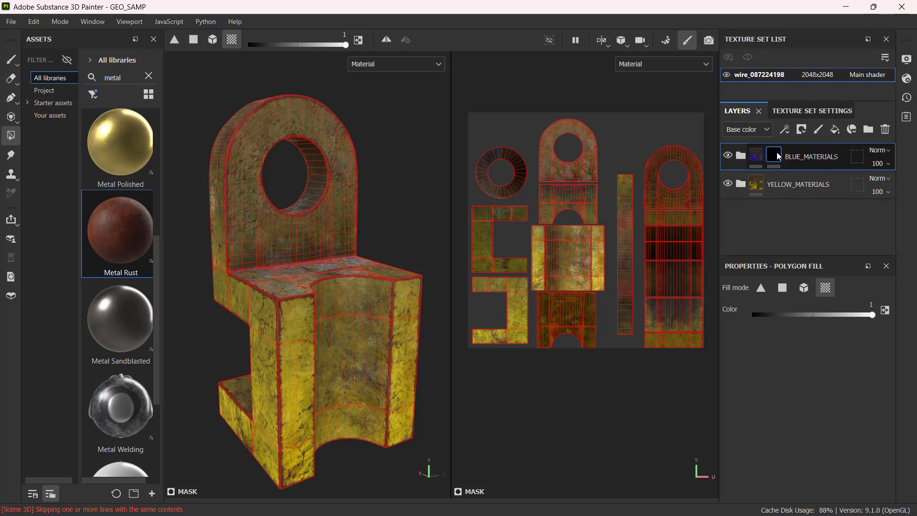
Step: Try brushing white onto the BLUE_MATERIALS mask around the hole in the upright plate, and undo the strokes
key("1")
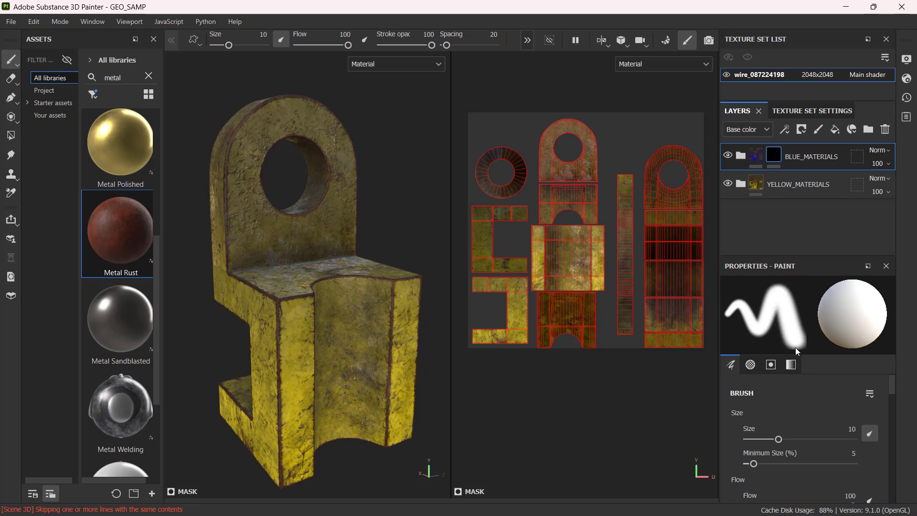
mouse_move(332, 157)
left_mouse_down()
mouse_move(337, 200)
mouse_move(346, 167)
mouse_move(350, 221)
mouse_move(332, 189)
mouse_move(337, 148)
mouse_move(318, 220)
mouse_move(325, 209)
mouse_move(344, 229)
mouse_move(287, 236)
mouse_move(255, 191)
left_mouse_up()
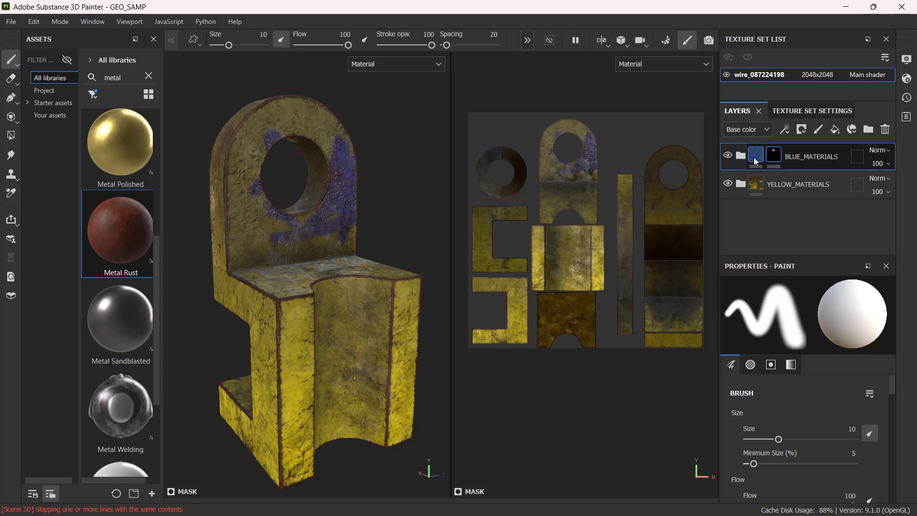
left_click(756, 160)
key("ctrl+z")
key("ctrl+z")
key("ctrl+z")
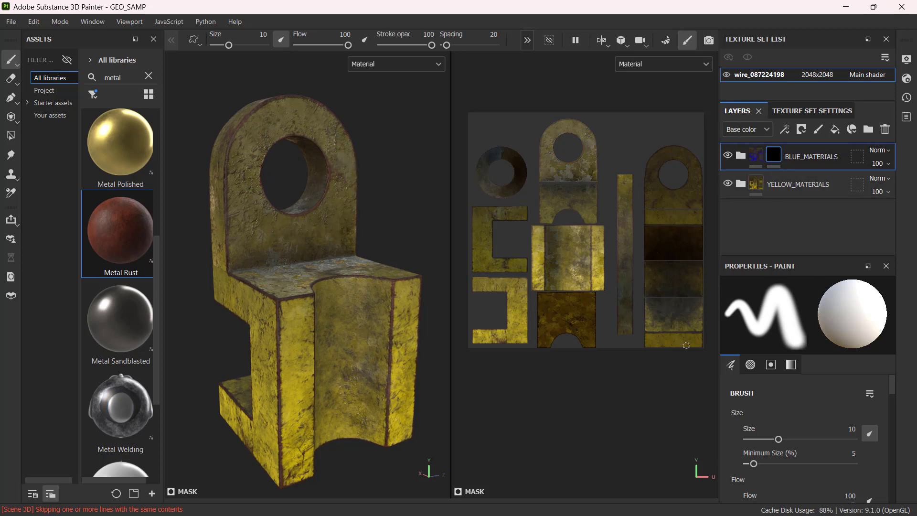
Step: Select the BLUE_MATERIALS mask and activate Polygon Fill with the UV chunk fill mode
left_click(786, 191)
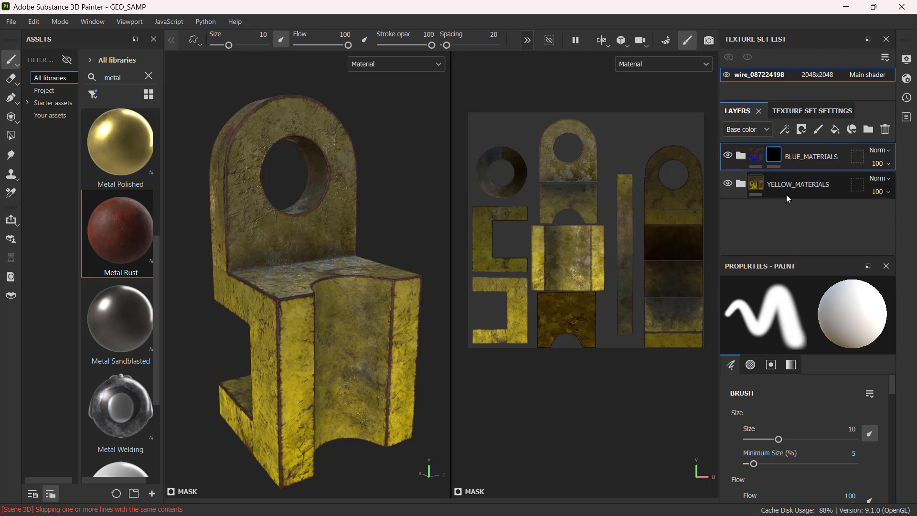
left_click(773, 158)
left_click(773, 159)
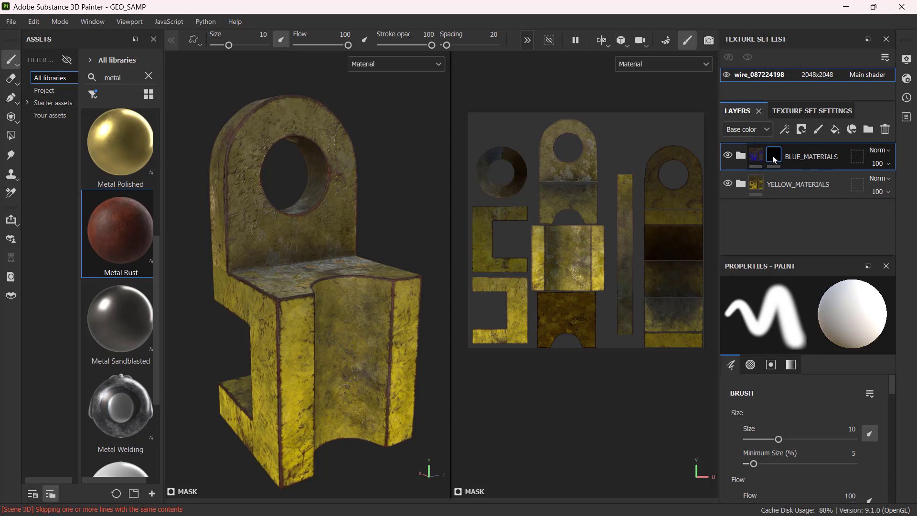
left_click(12, 138)
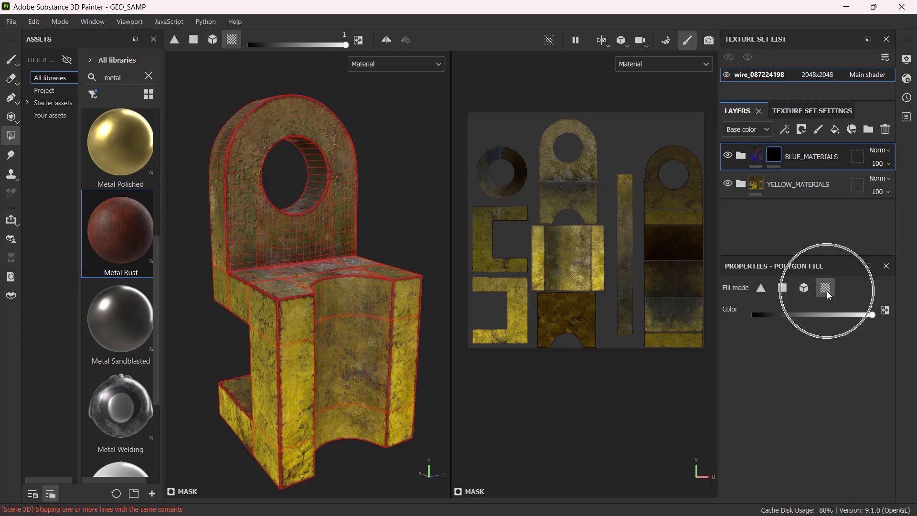
left_click(761, 289)
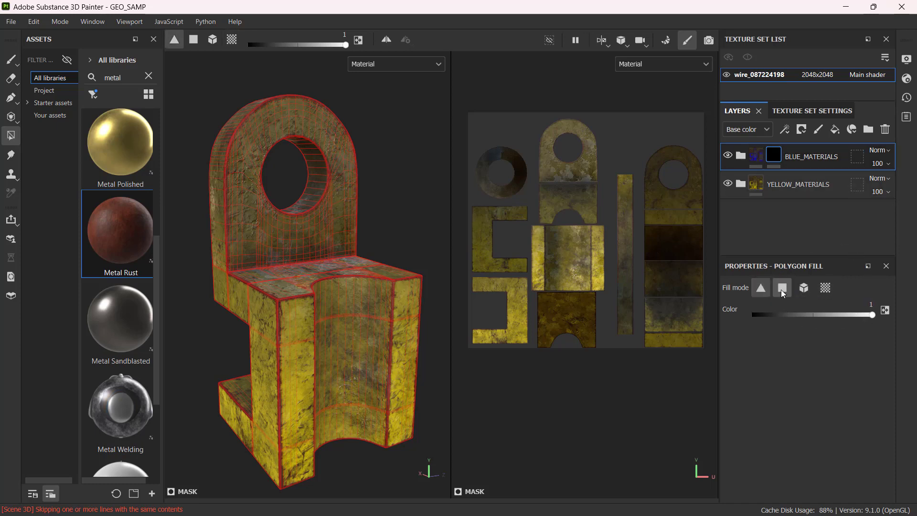
left_click(782, 290)
left_click(804, 288)
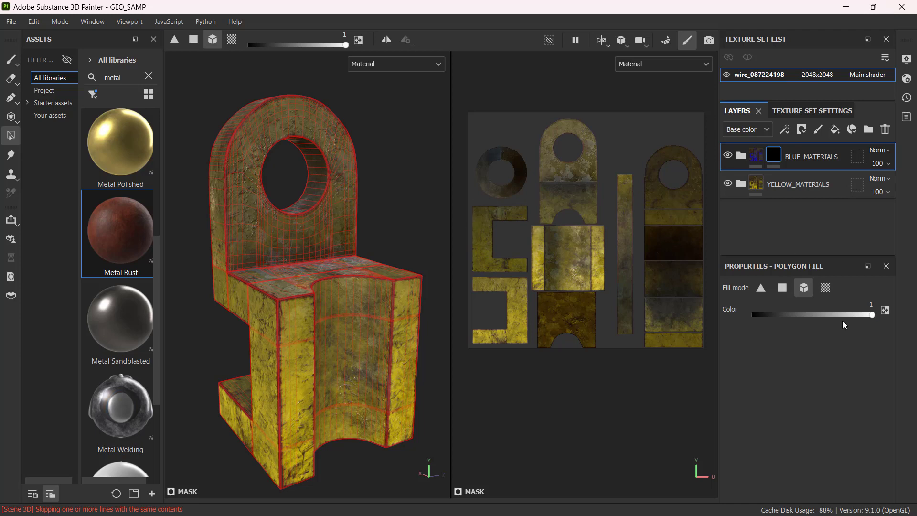
left_click(827, 288)
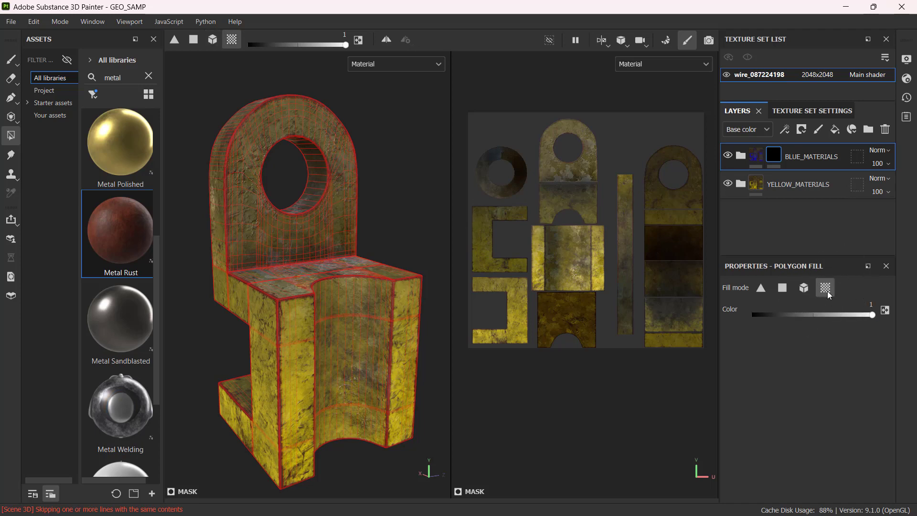
Step: Try filling the UV island of the upright plate's front face with white in the BLUE_MATERIALS mask, and undo the fill
scroll(567, 180, "up", 5)
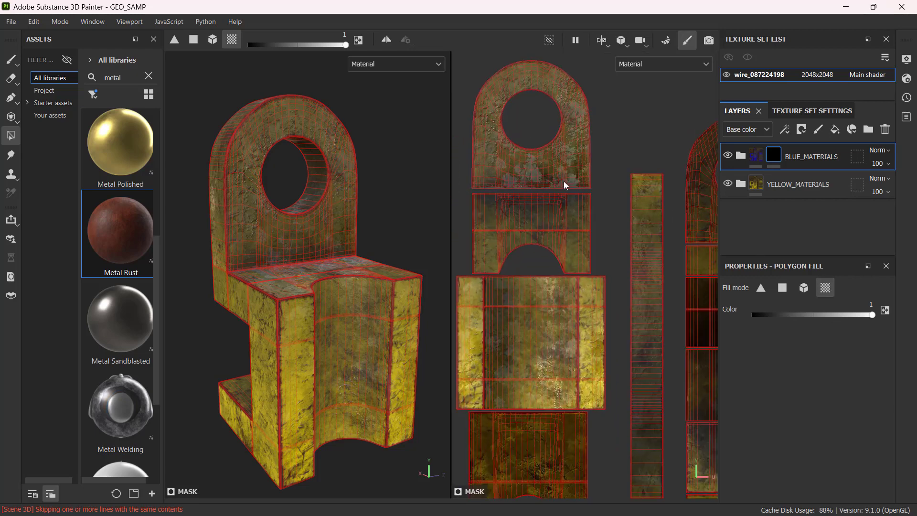
scroll(565, 183, "up", 2)
middle_click_drag(549, 196, 635, 254, "alt")
scroll(630, 236, "down", 1)
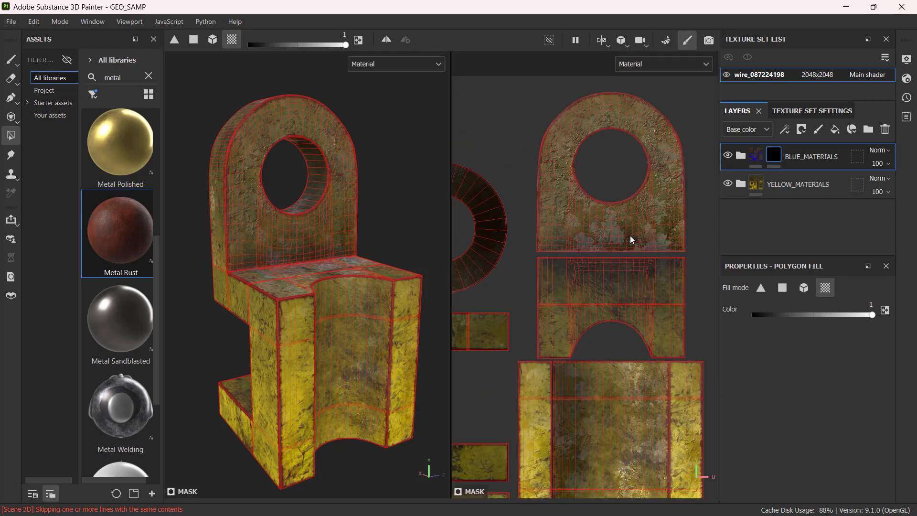
left_click(673, 225)
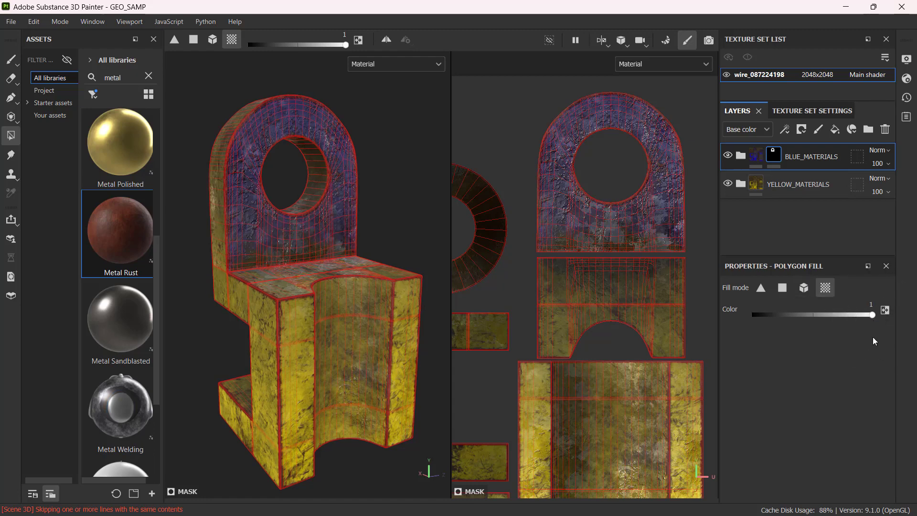
key("ctrl+z")
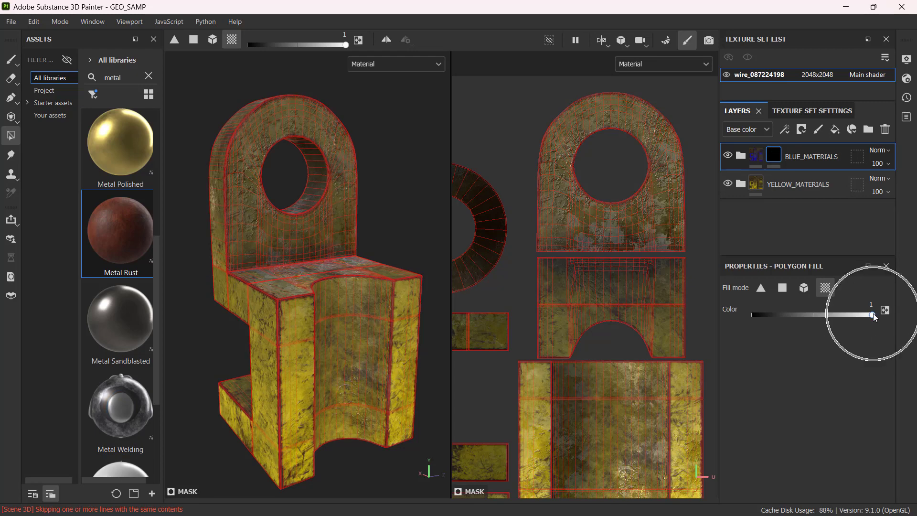
Step: Fill the upright plate's front face, outer edge strip and rear face in the BLUE_MATERIALS mask with colour value 1
mouse_move(872, 315)
left_mouse_down()
mouse_move(729, 322)
mouse_move(872, 315)
left_mouse_up()
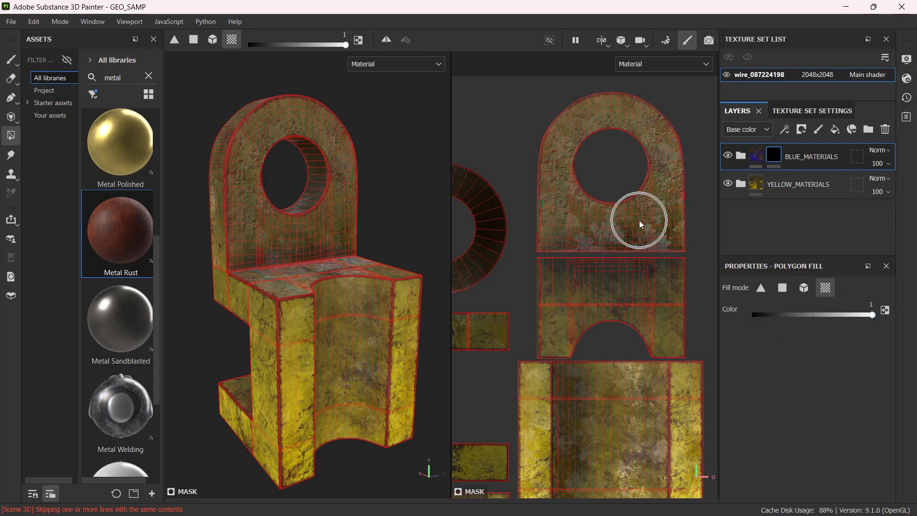
left_click(666, 201)
scroll(542, 224, "down", 2)
middle_click_drag(601, 236, 512, 224, "alt")
left_click(608, 247)
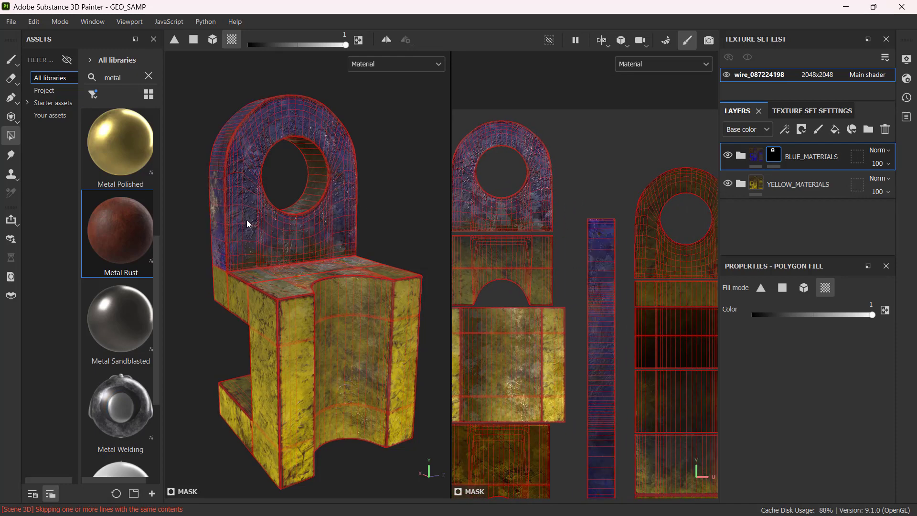
left_click_drag(247, 221, 329, 242, "alt")
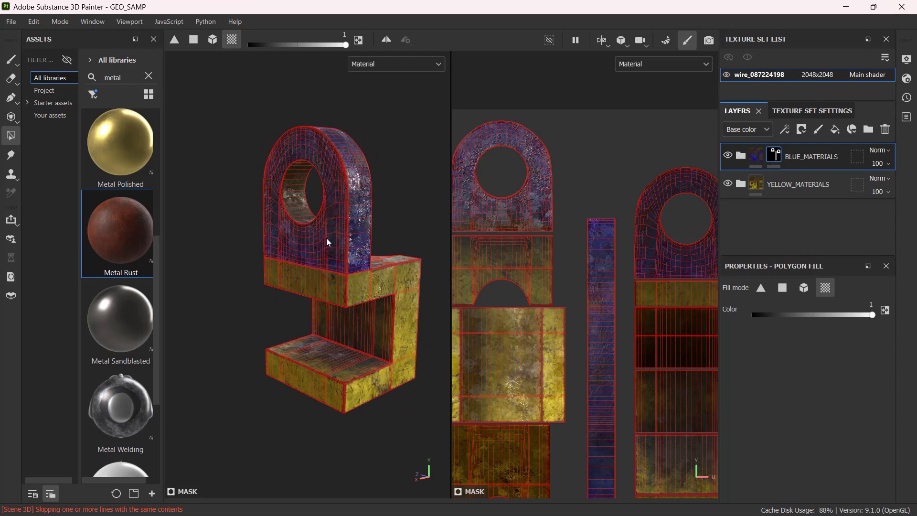
Step: Fill the ring-shaped UV island of the hole's inner surface with white in the BLUE_MATERIALS mask and check the model from several sides
scroll(516, 239, "down", 2)
middle_click_drag(514, 236, 592, 263, "alt")
scroll(528, 234, "up", 4)
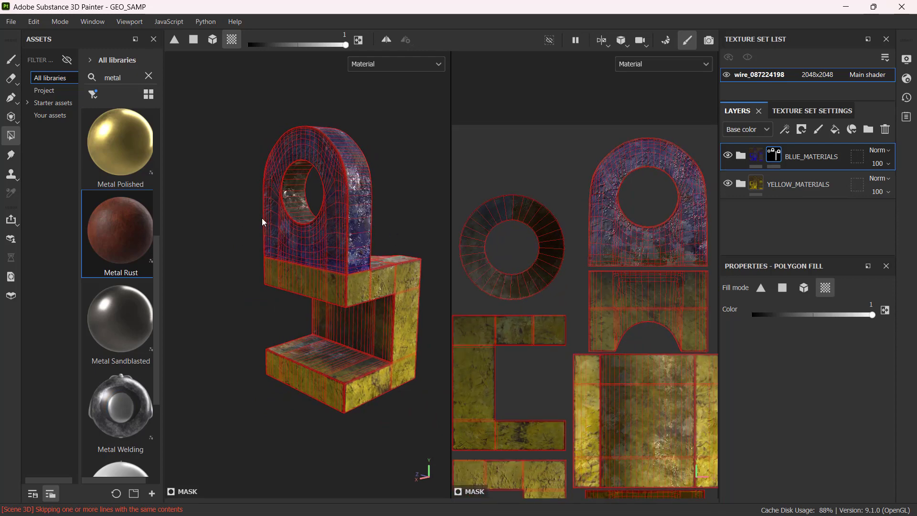
left_click_drag(261, 218, 329, 219, "alt")
middle_click_drag(329, 220, 252, 221, "alt")
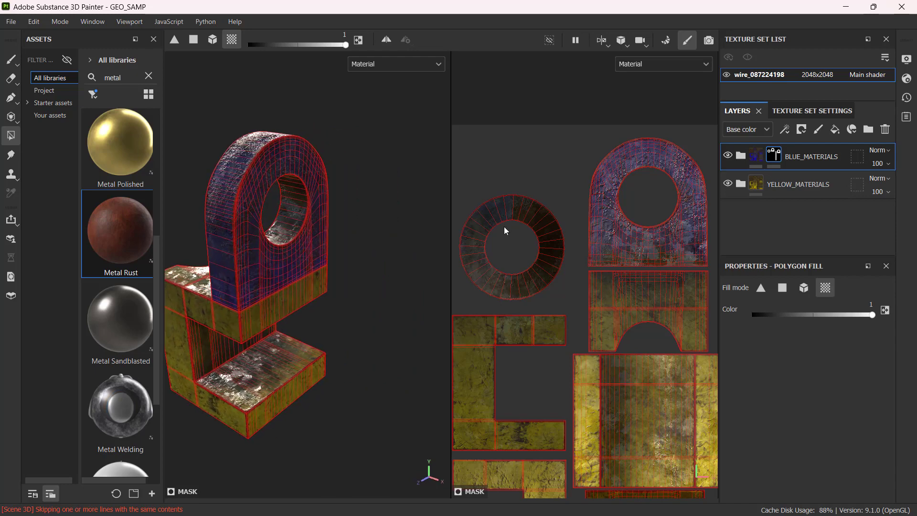
scroll(505, 225, "down", 2)
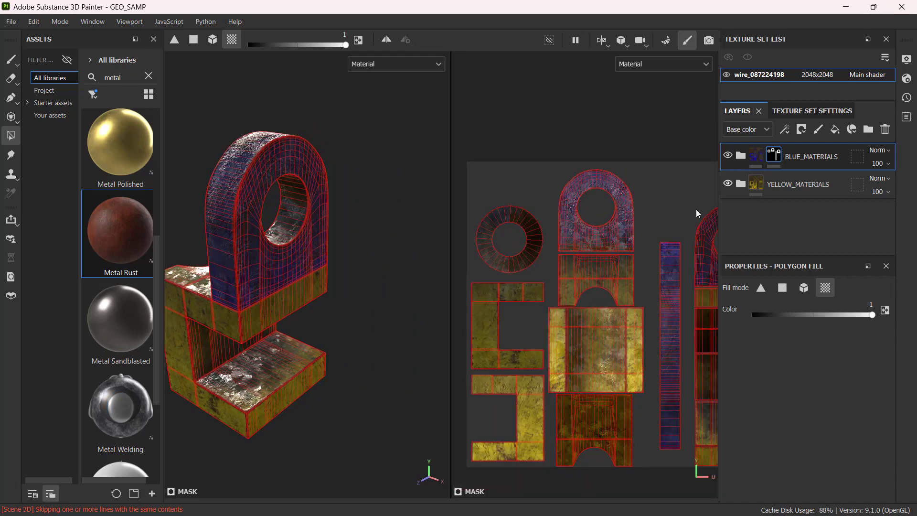
middle_click_drag(637, 235, 535, 228)
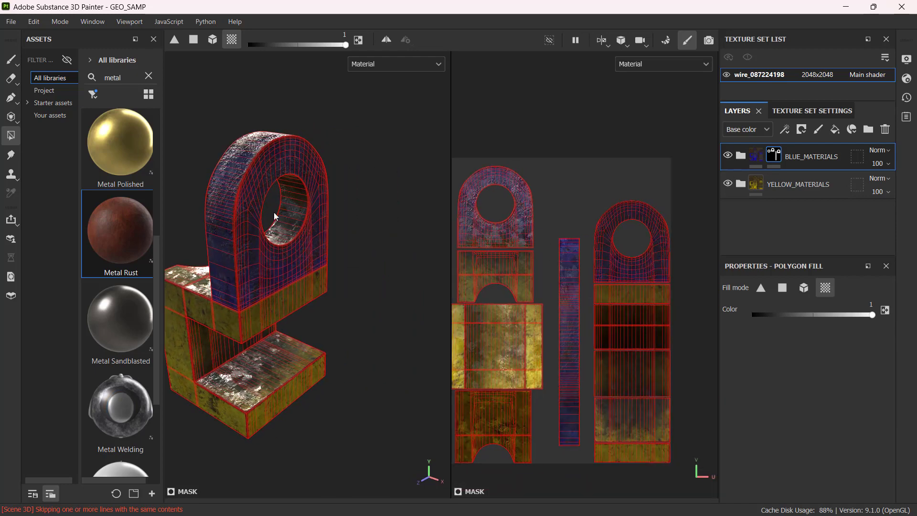
left_click_drag(277, 213, 297, 252, "alt")
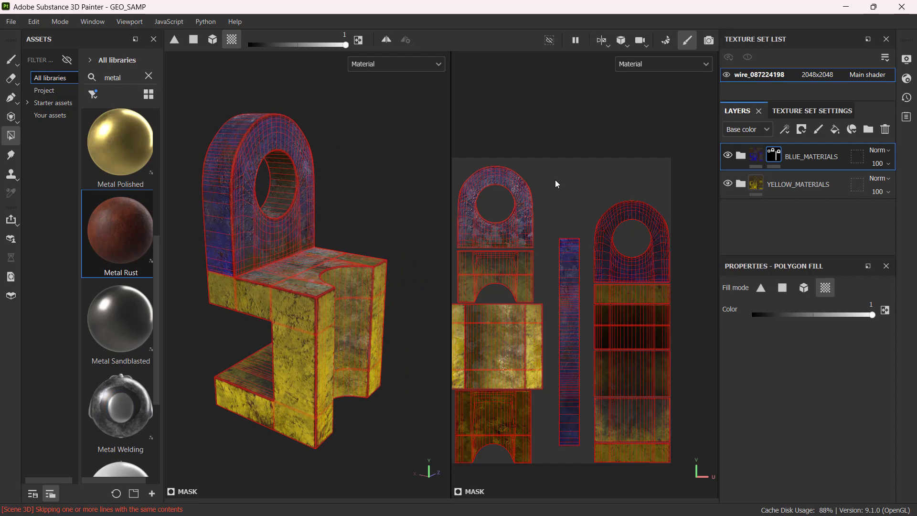
Step: Select the BLUE_MATERIALS folder instead of its mask and examine the blue and yellow areas of the model without the wireframe
left_click(756, 155)
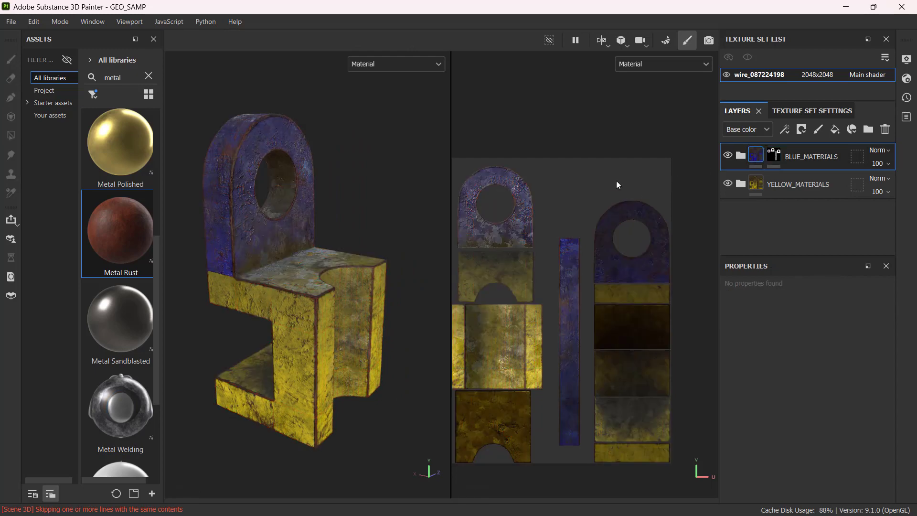
left_click_drag(360, 302, 337, 311, "alt")
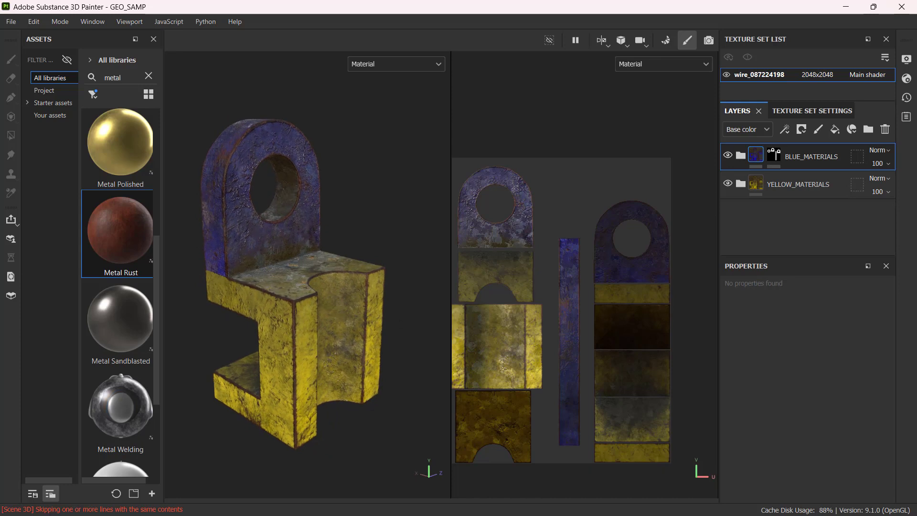
mouse_move(349, 257)
middle_mouse_down("alt")
mouse_move(358, 265)
mouse_move(355, 252)
middle_mouse_up("alt")
scroll(342, 256, "up", 1)
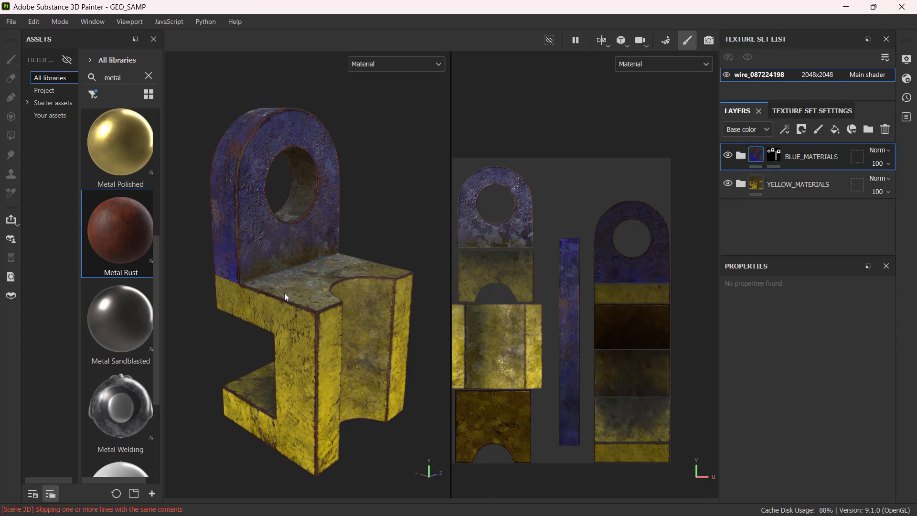
mouse_move(285, 294)
left_mouse_down("alt")
mouse_move(350, 275)
mouse_move(279, 283)
left_mouse_up("alt")
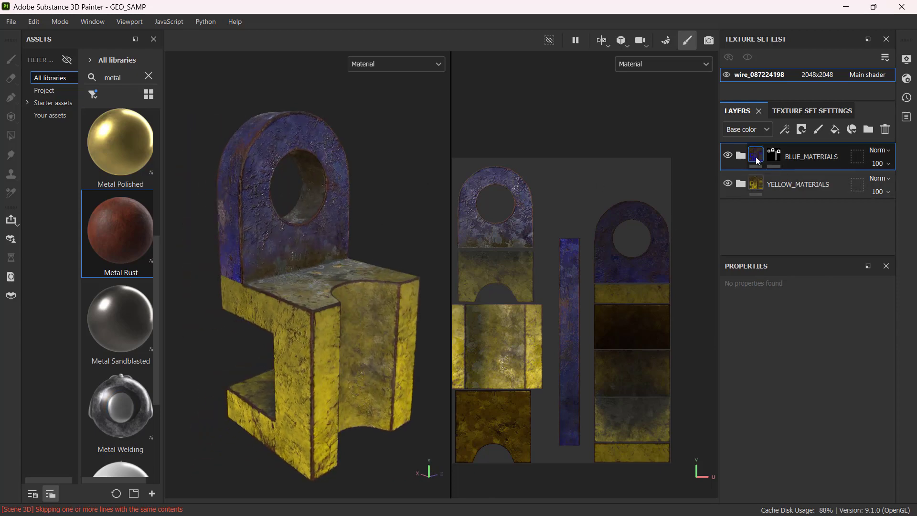
mouse_move(774, 157)
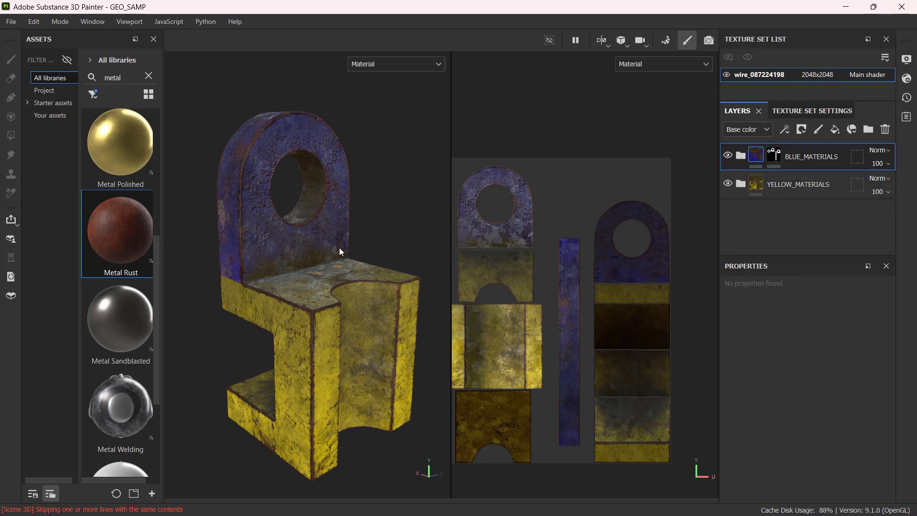
middle_click_drag(339, 247, 325, 249, "alt")
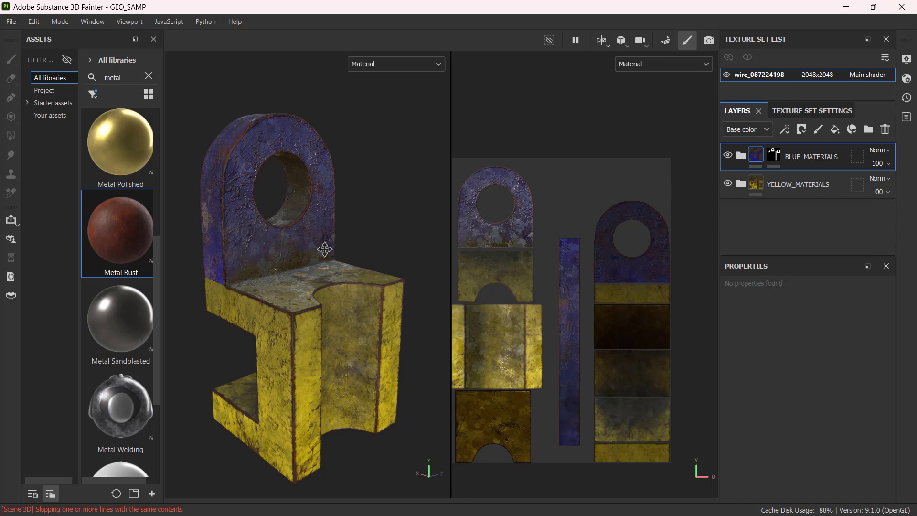